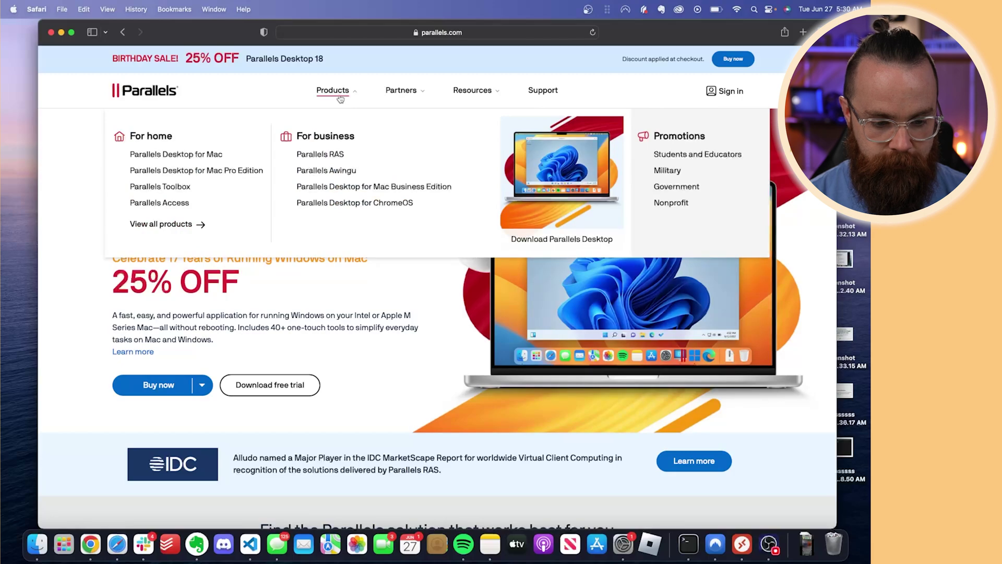
# Start downloading the Parallels Desktop for Mac free trial from the product page.
pyautogui.click(175, 155)
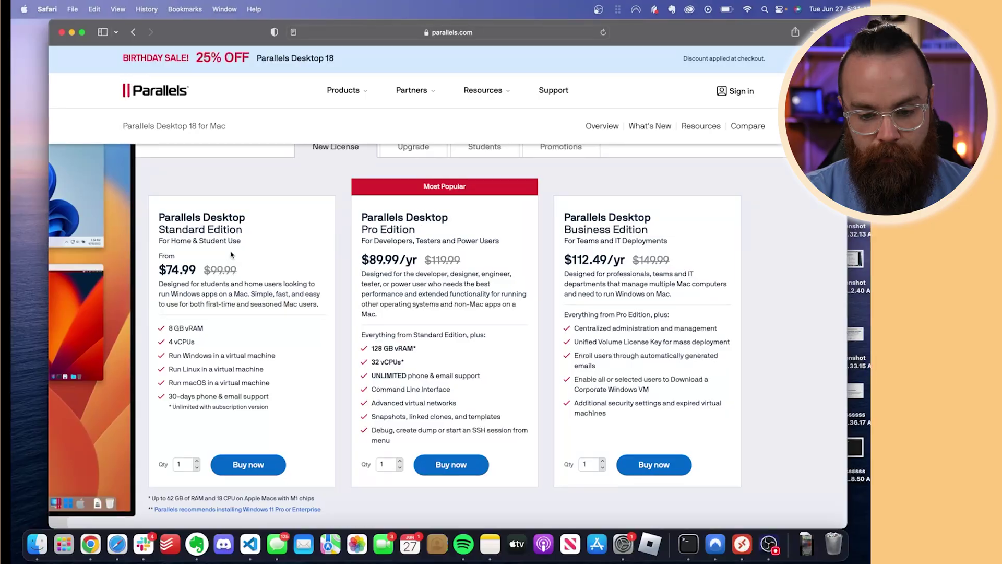
pyautogui.press('super+Left')
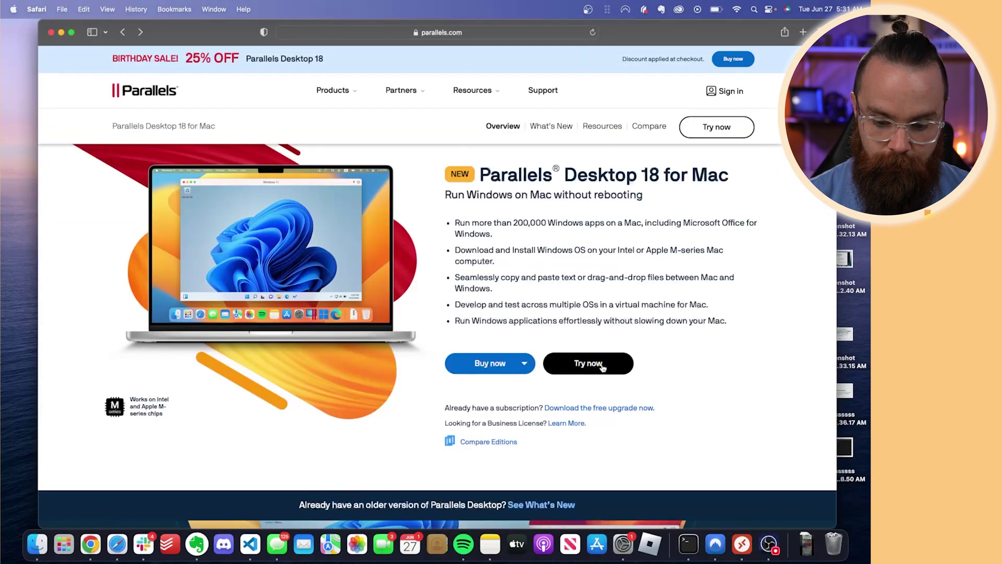
pyautogui.click(588, 363)
pyautogui.click(636, 390)
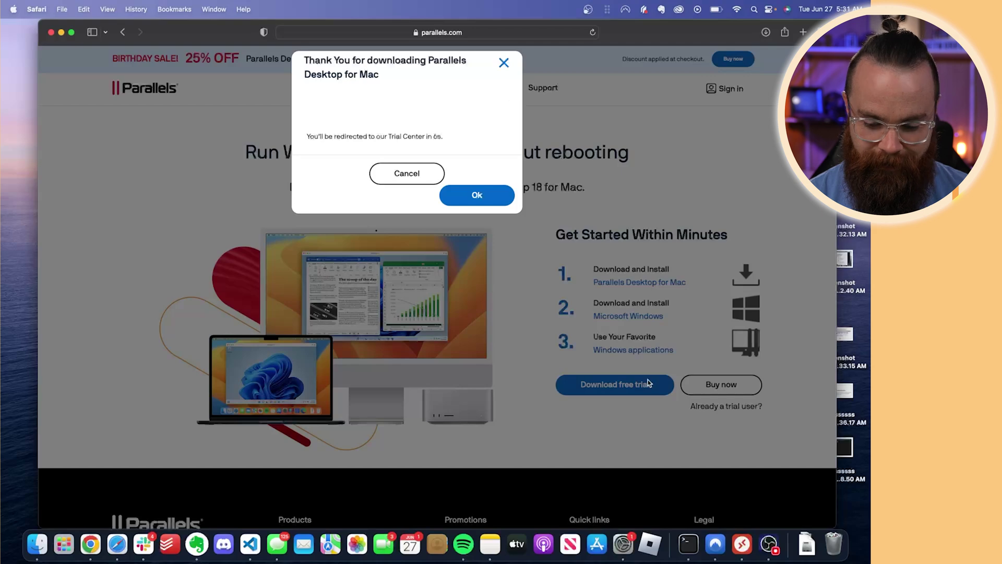
# Open the downloaded Install Parallels Desktop.dmg from the Downloads stack.
pyautogui.click(805, 543)
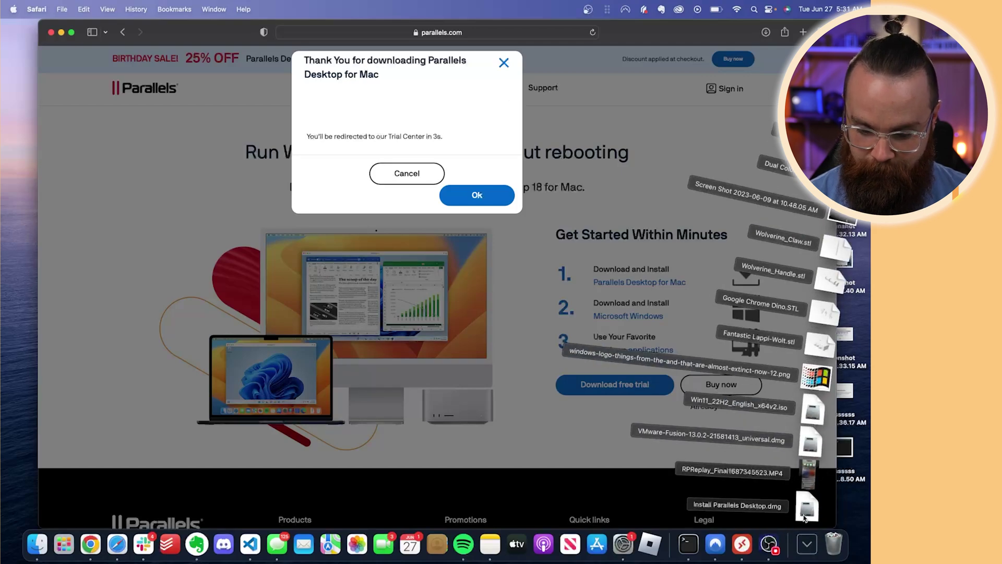
pyautogui.click(806, 512)
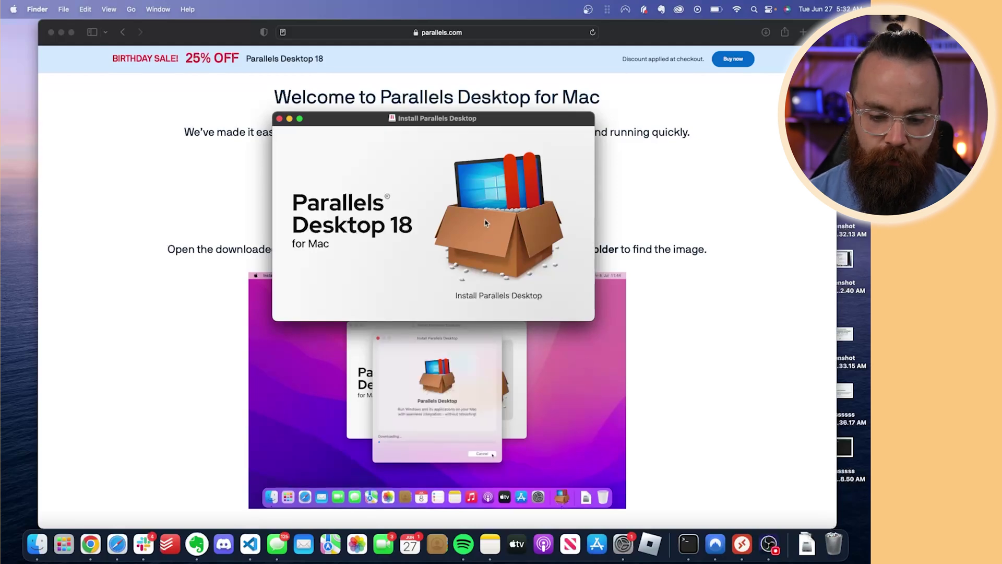
# Run Install Parallels Desktop and accept the end user licence agreement.
pyautogui.doubleClick(454, 214)
pyautogui.press('Return')
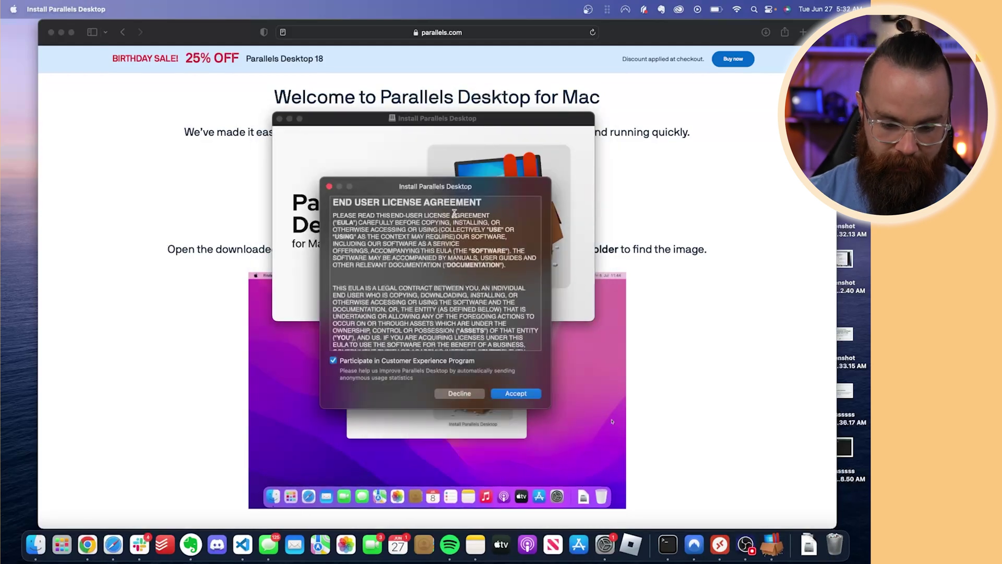
pyautogui.press('Return')
pyautogui.write('•')
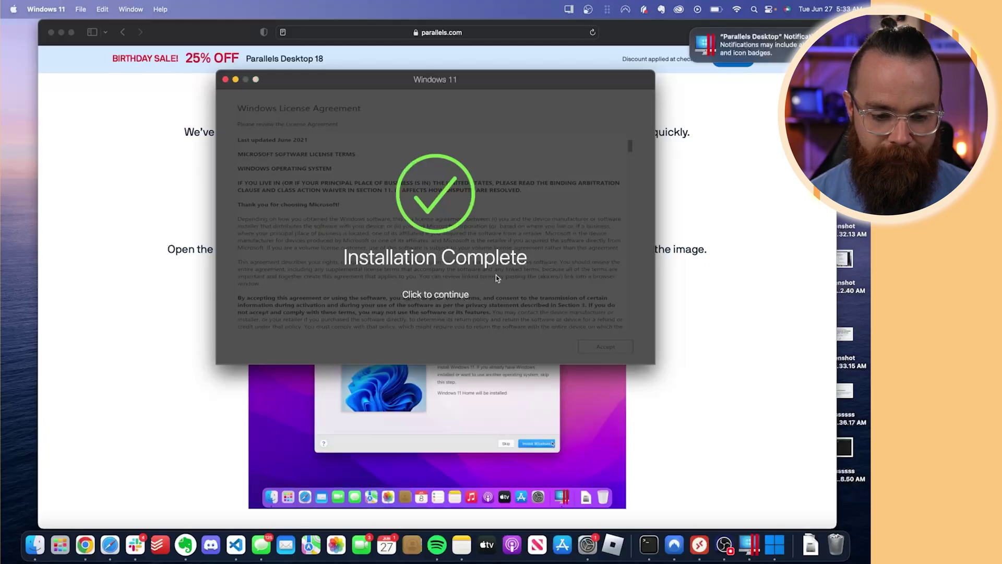
# Sign in to Parallels with a Google account and continue the free trial.
pyautogui.click(496, 275)
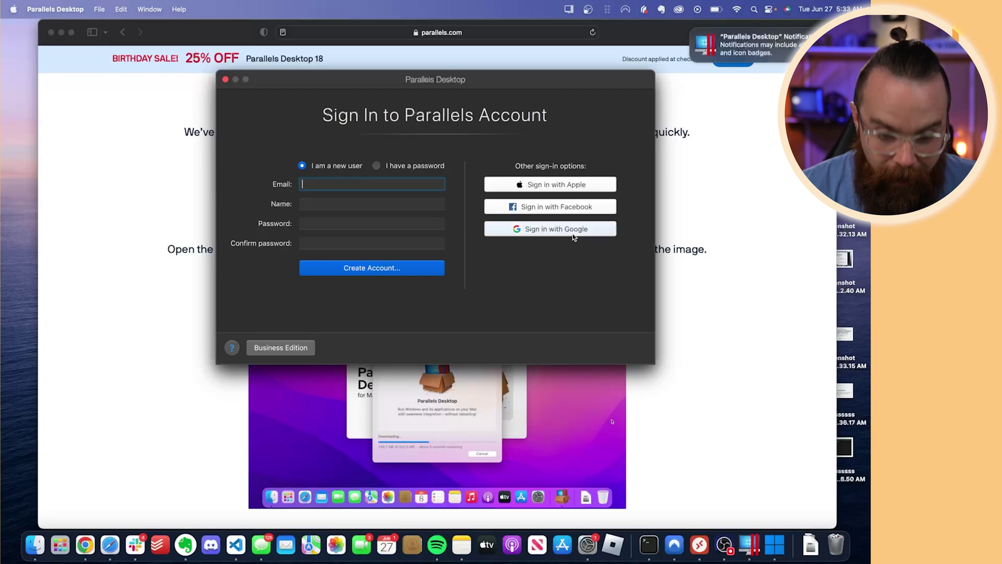
pyautogui.click(556, 229)
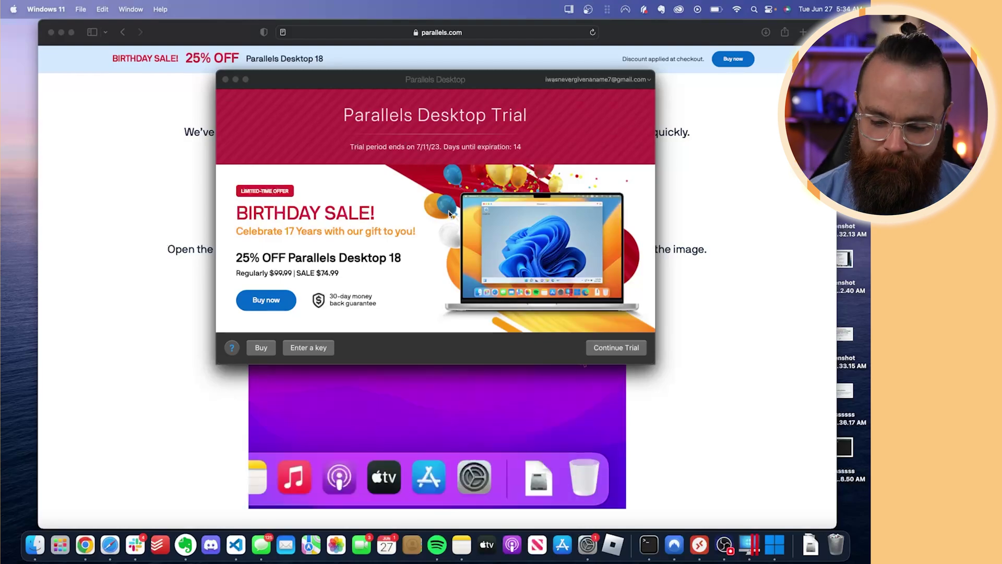
pyautogui.click(616, 348)
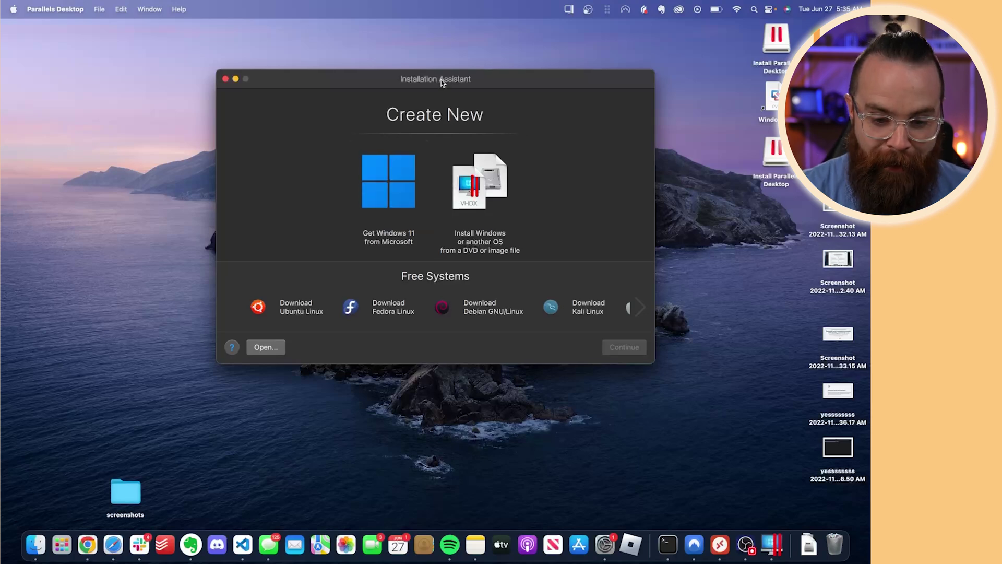
# Choose Get Windows 11 from Microsoft and start the Windows 11 download.
pyautogui.moveTo(442, 81); pyautogui.dragTo(441, 82)
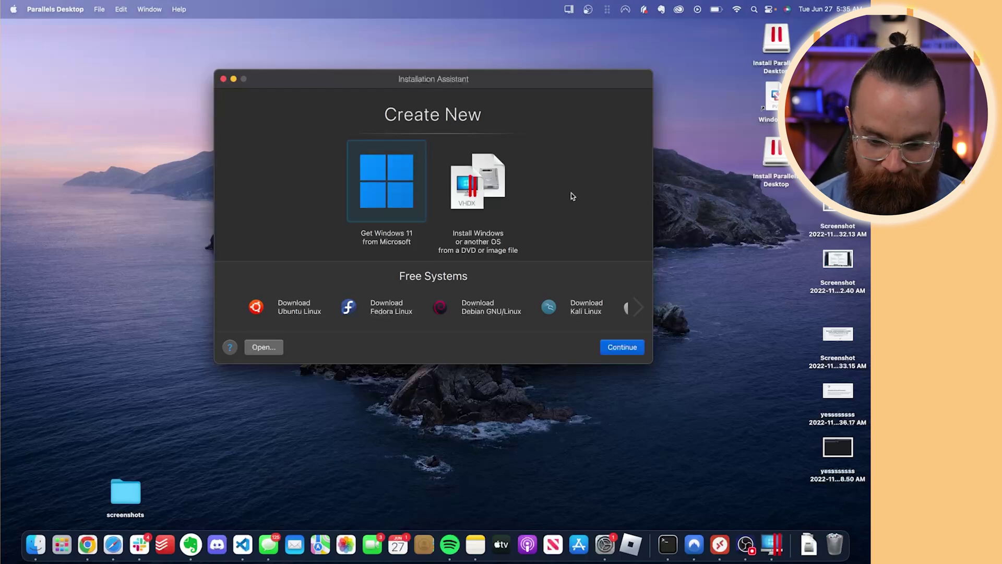
pyautogui.click(622, 347)
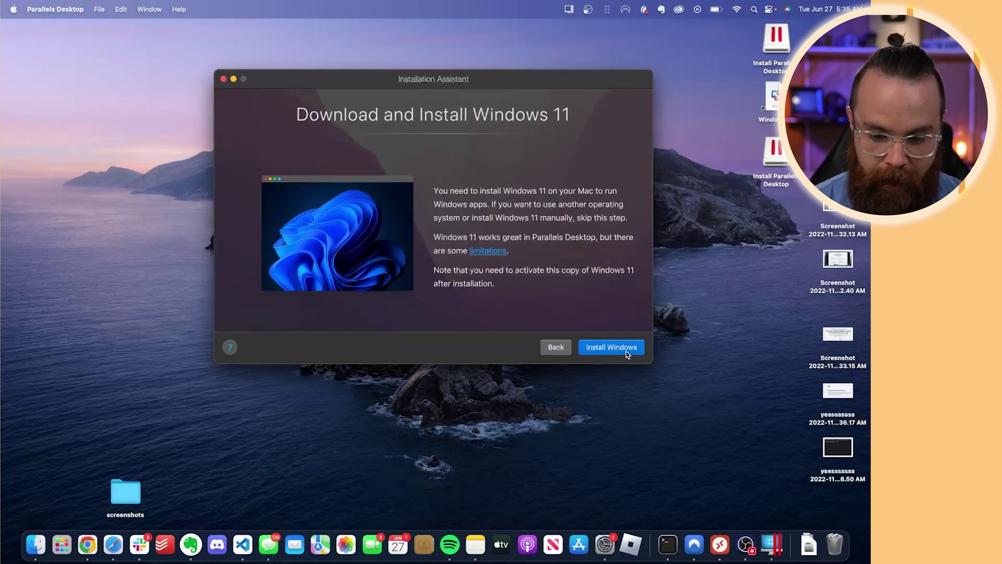